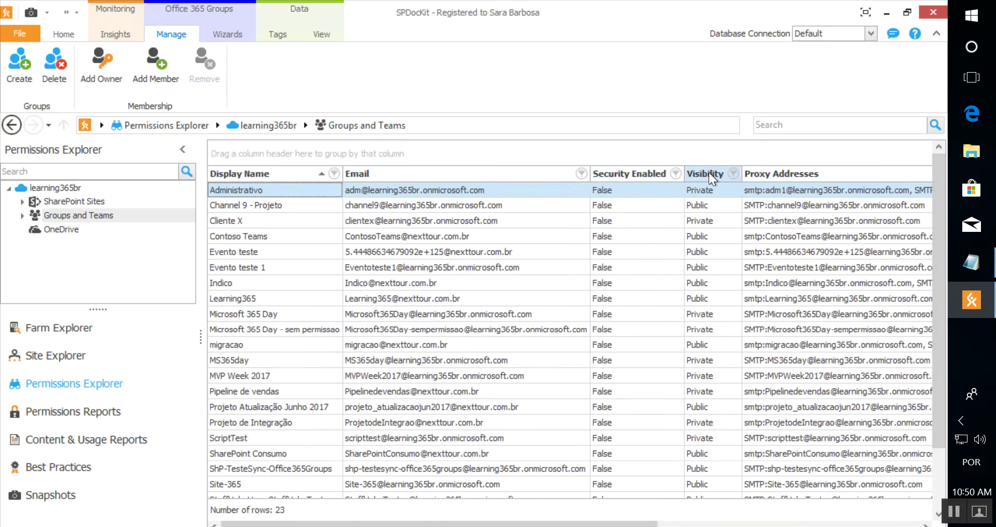
Step: Filter the groups list to Private visibility and add another person as an owner of the Administrativo group
click(733, 174)
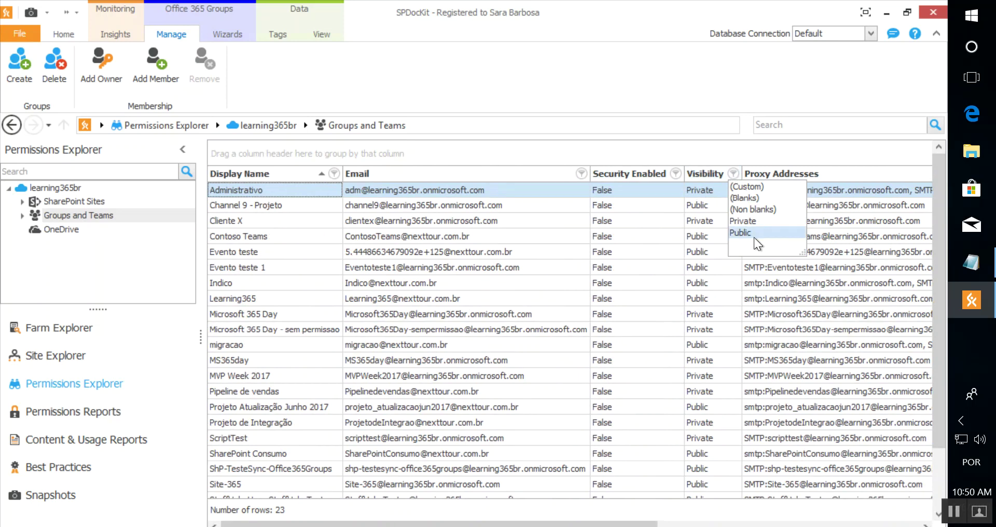
click(755, 223)
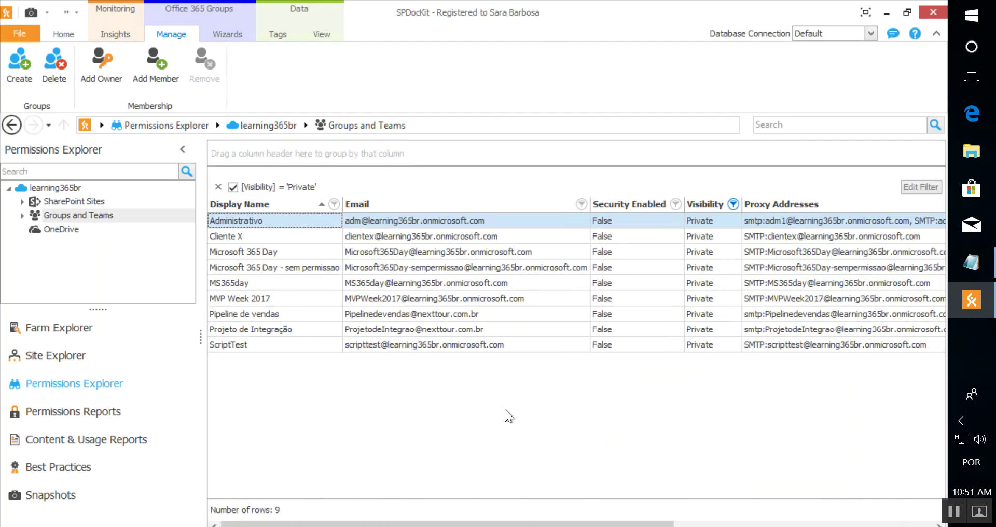
click(114, 73)
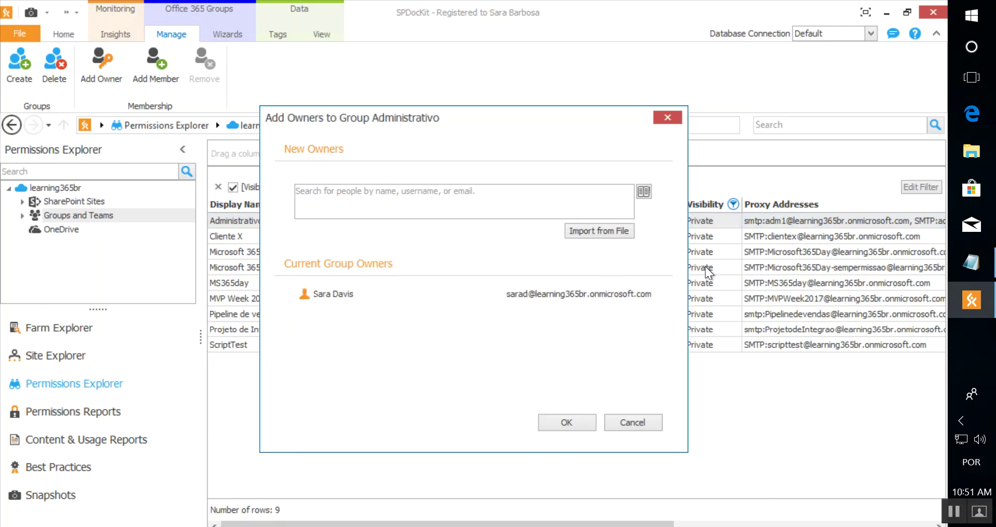
click(532, 205)
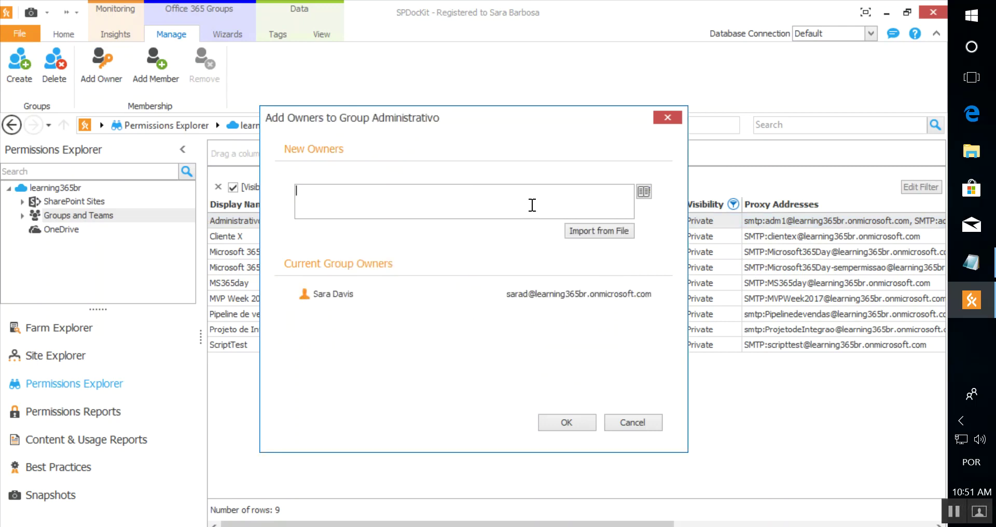
text(felipe)
click(435, 227)
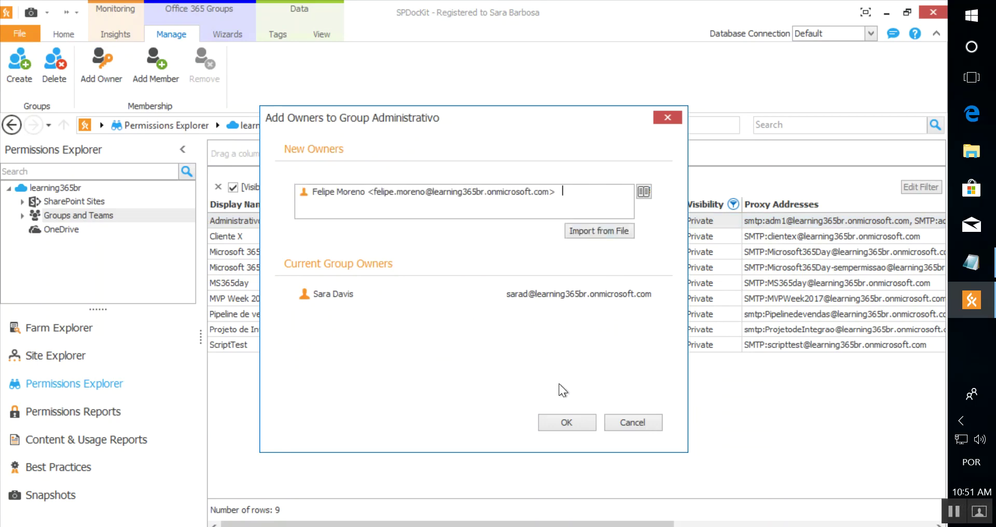
click(571, 429)
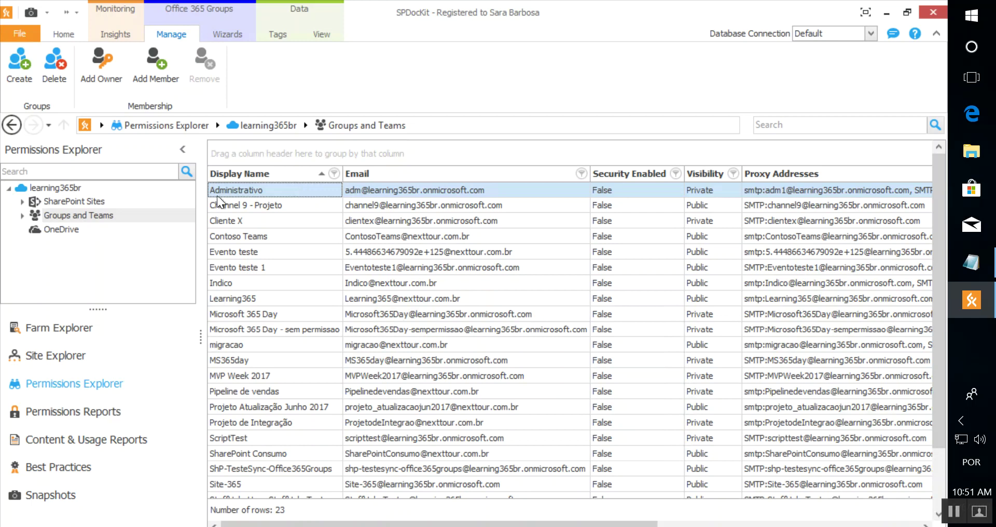
Step: Open the Administrativo group under Groups and Teams and check its owners and members
click(23, 214)
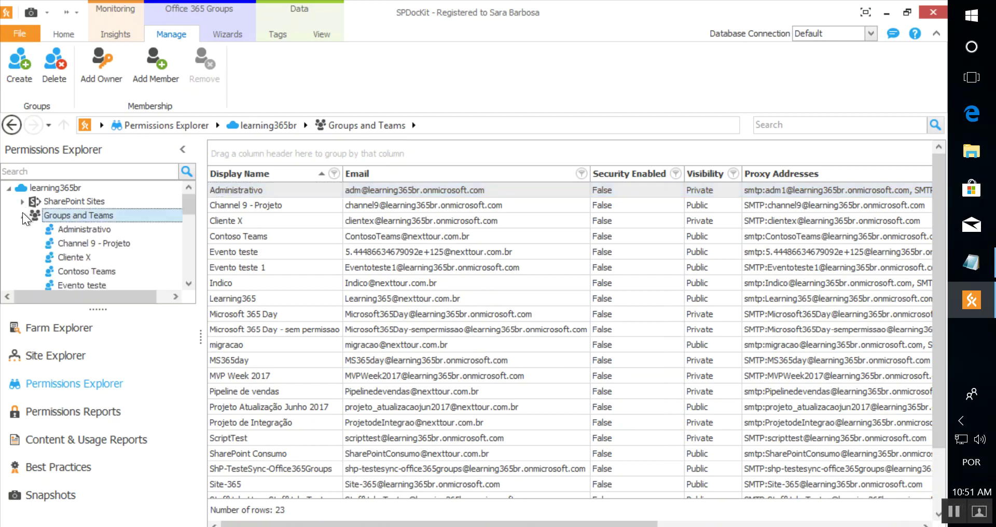
click(67, 226)
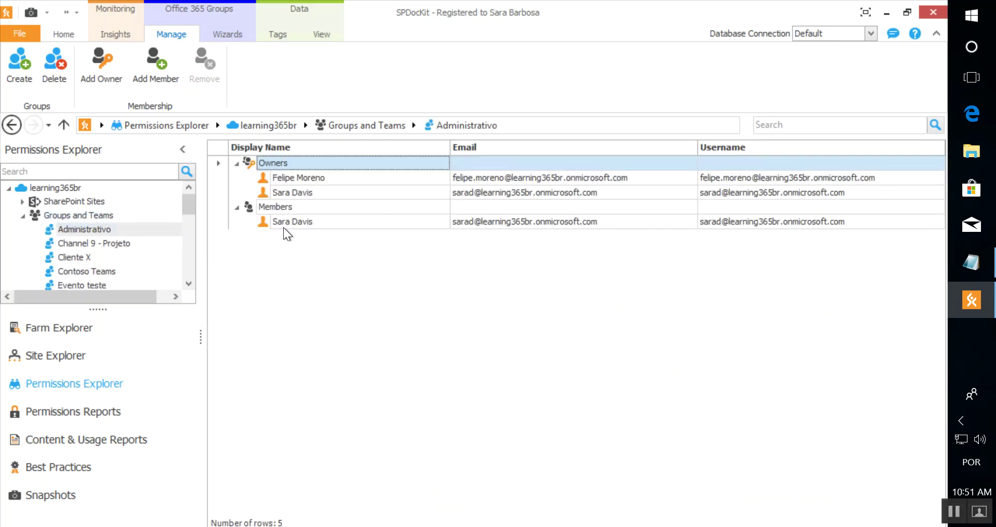
click(683, 182)
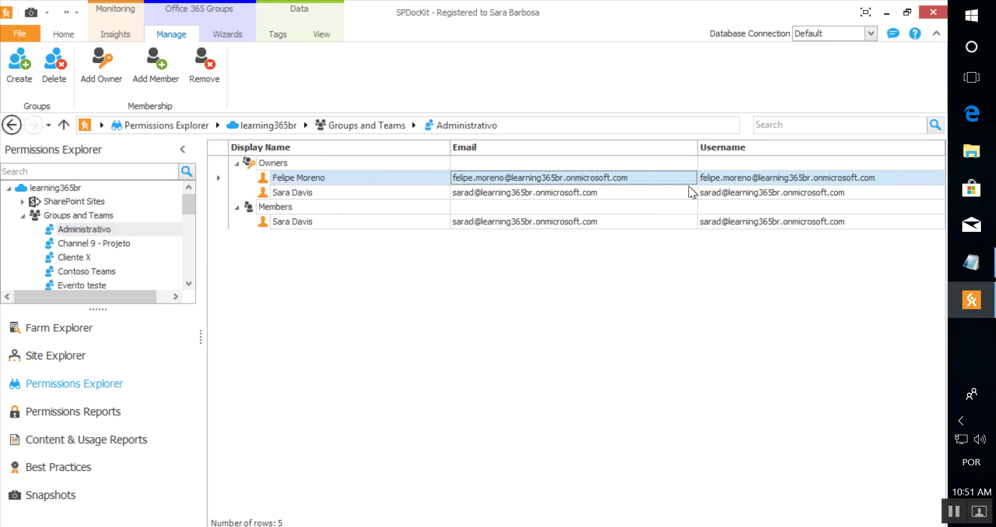
click(639, 196)
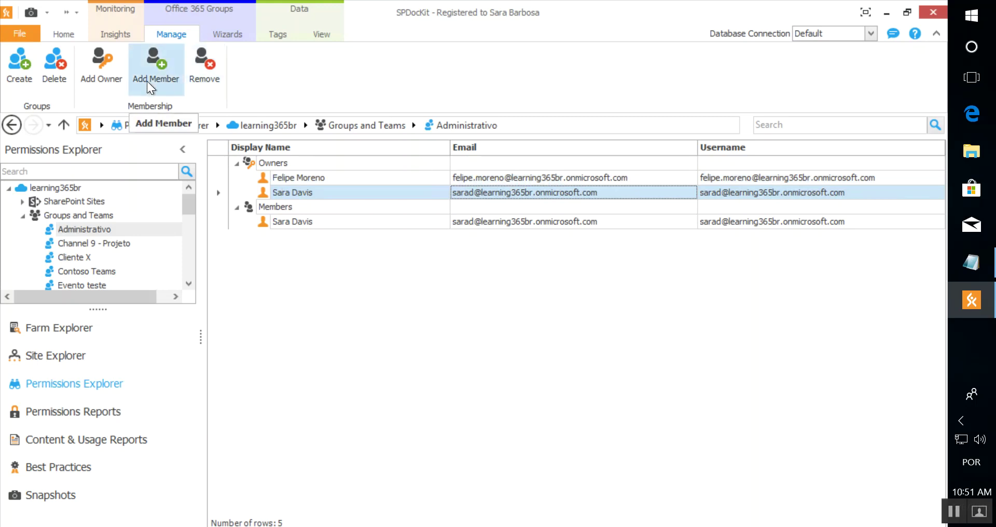
click(195, 74)
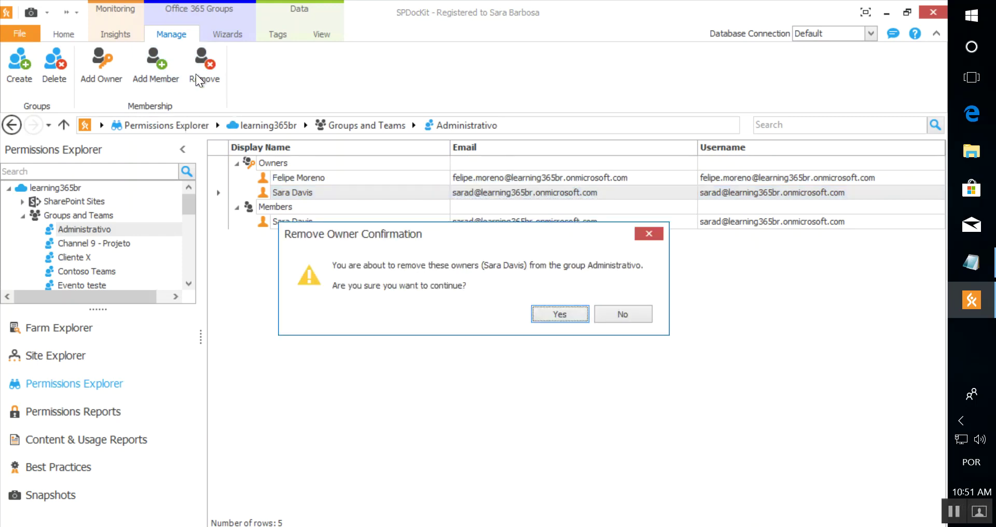
click(639, 314)
Step: Remove the newly added owner from the Administrativo group
click(679, 176)
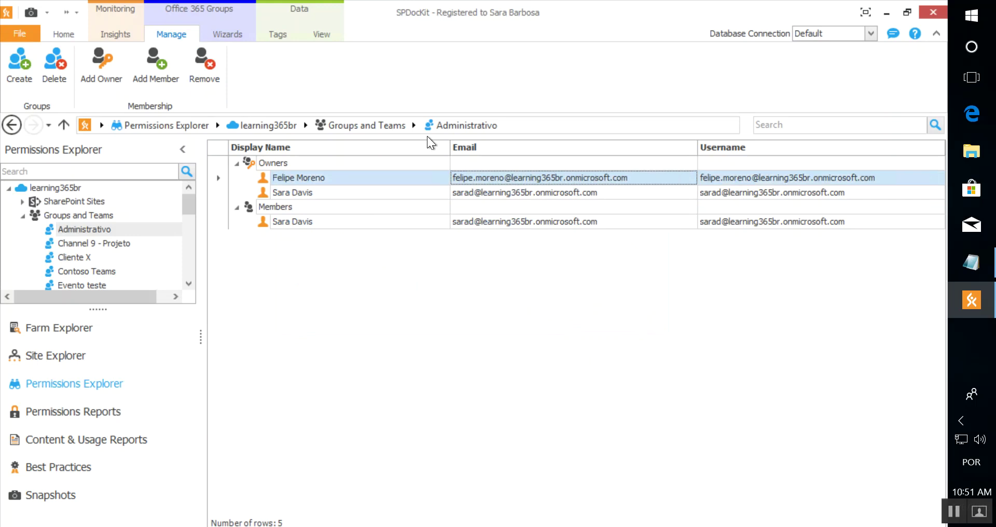
click(207, 75)
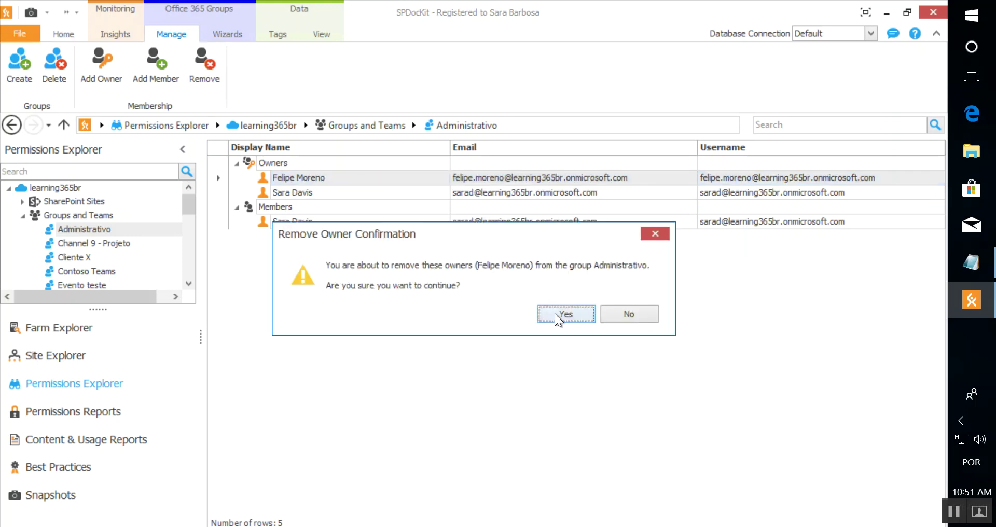
click(594, 316)
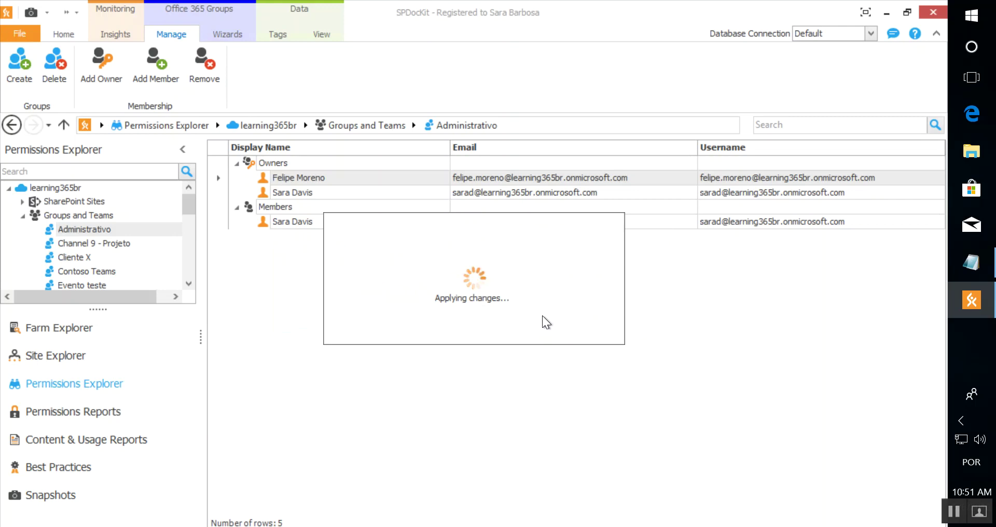
Step: Return to the Groups and Teams overview and delete the group Evento teste 1
click(79, 214)
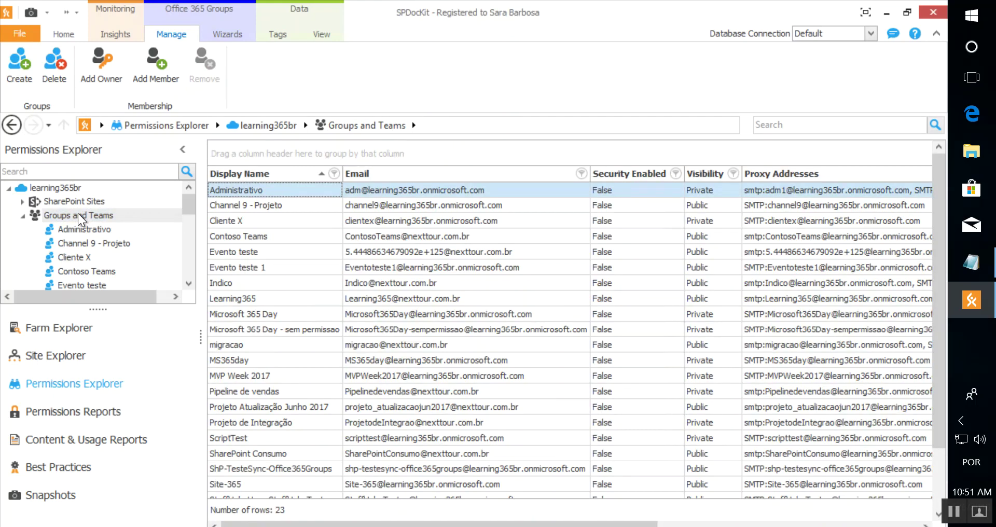
click(493, 270)
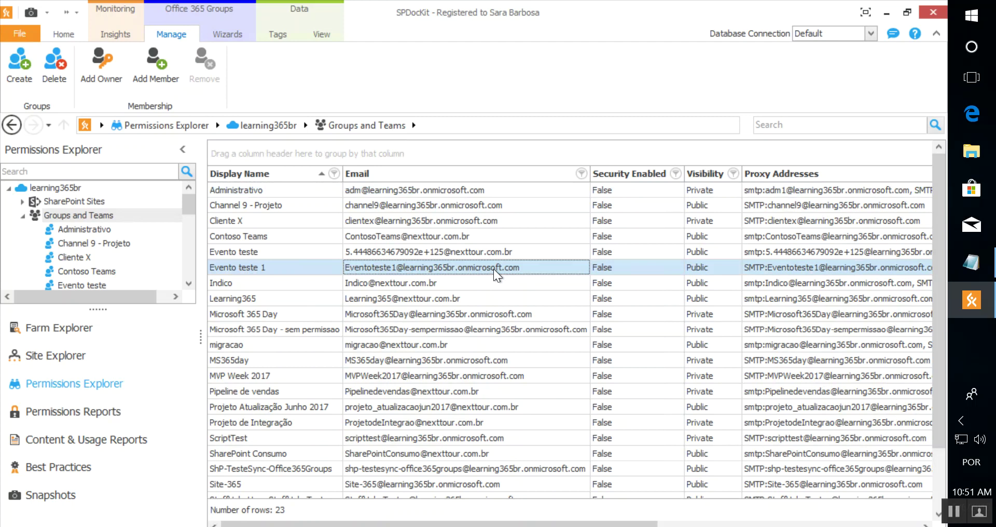
click(56, 71)
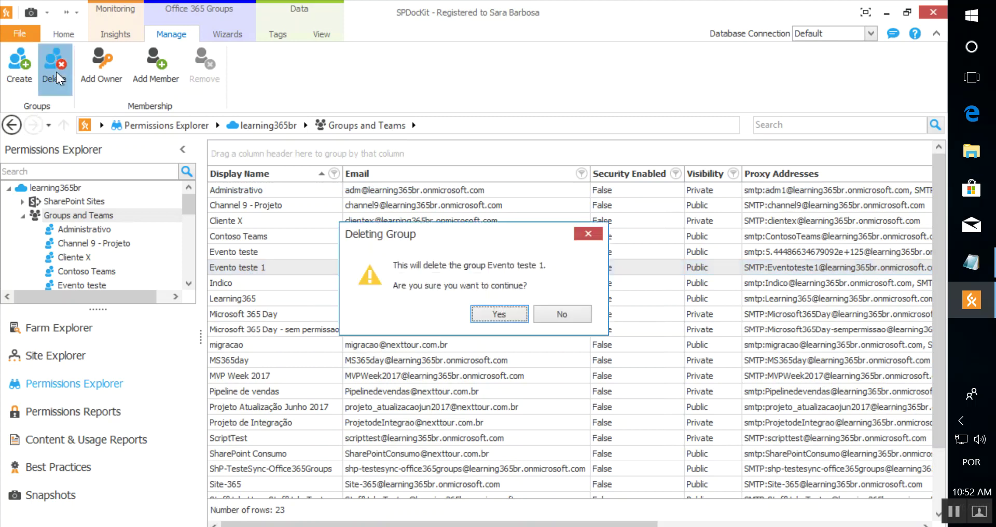
click(499, 314)
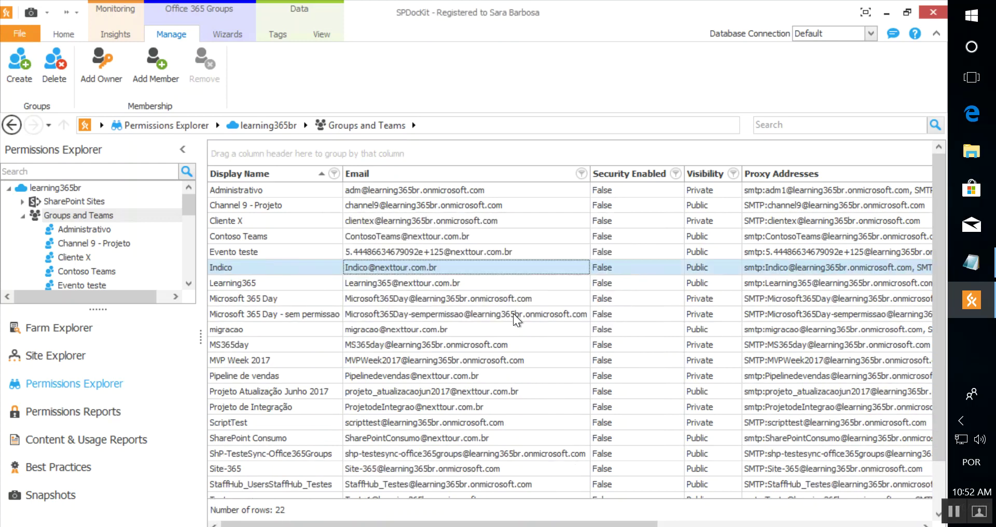
click(366, 346)
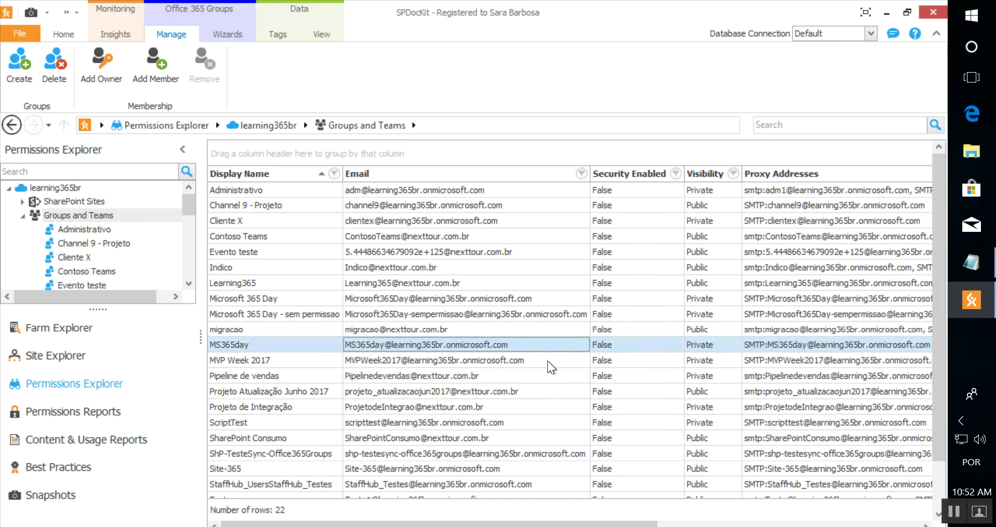
click(151, 76)
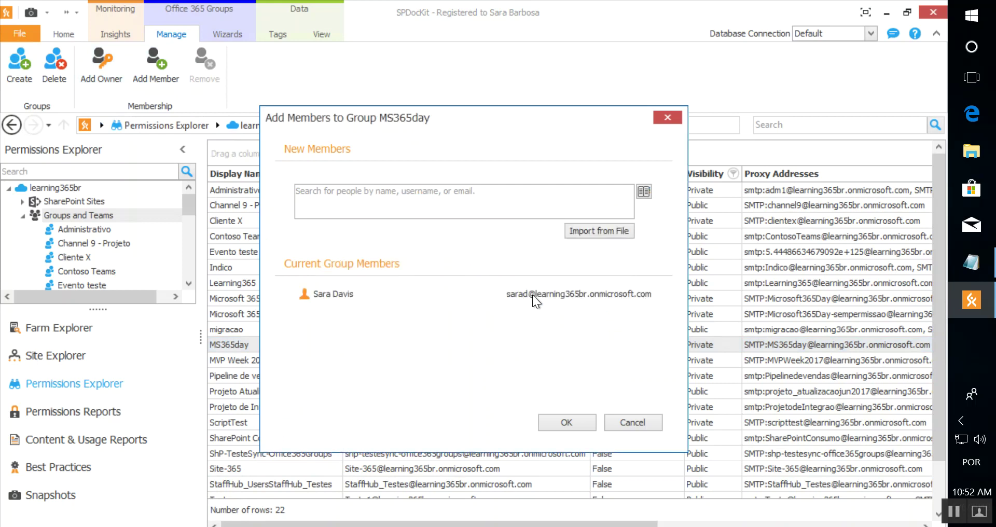
click(672, 114)
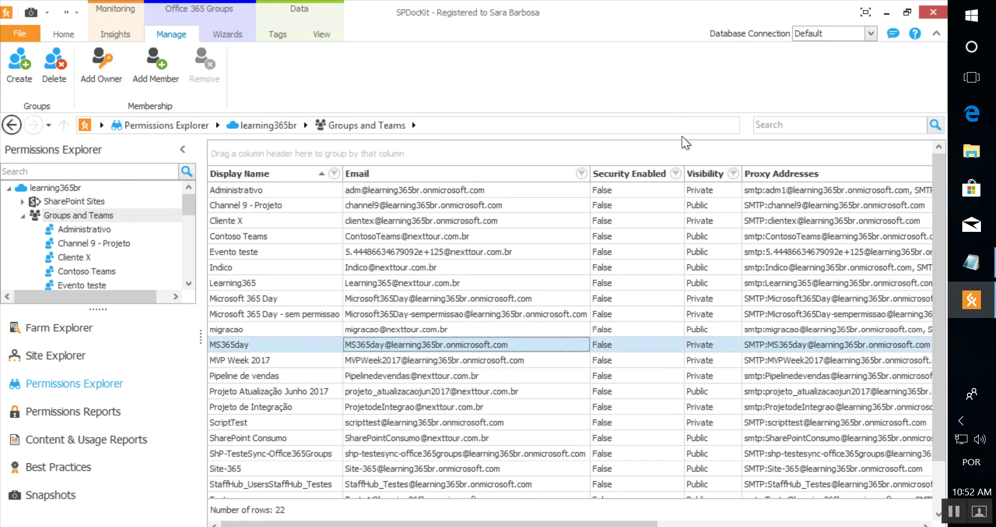
Step: Set up the Teams and Groups Owners Wizard to remove owners from all groups, and select the user concerned
click(234, 28)
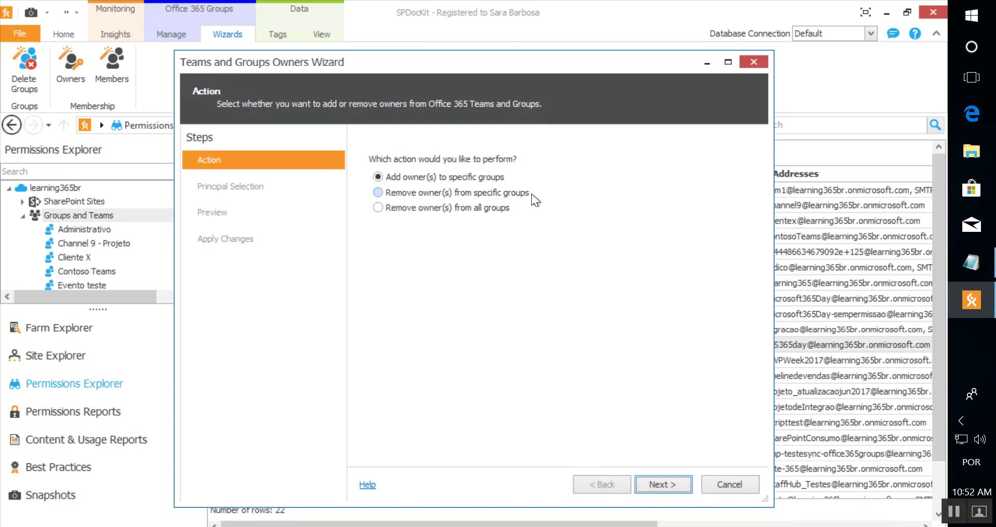
click(505, 209)
click(676, 490)
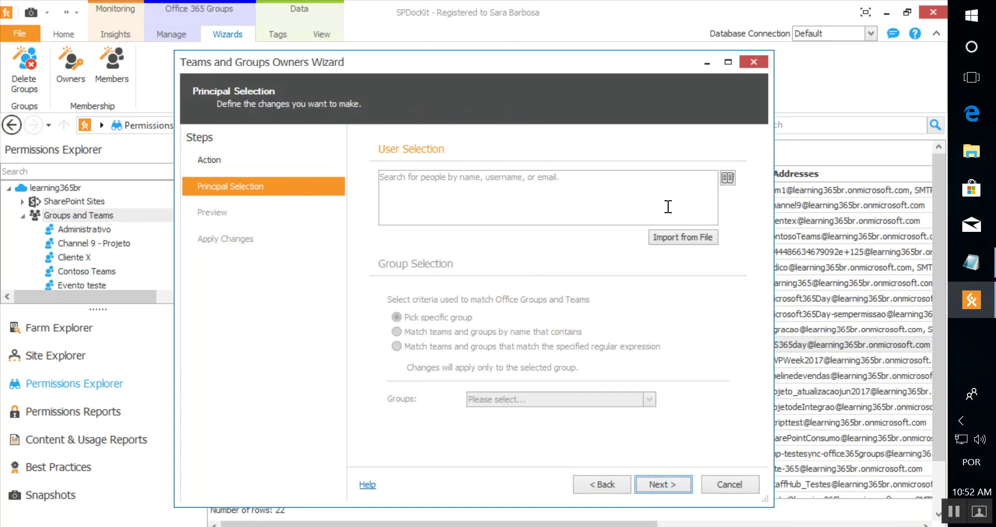
click(672, 201)
text(fernando)
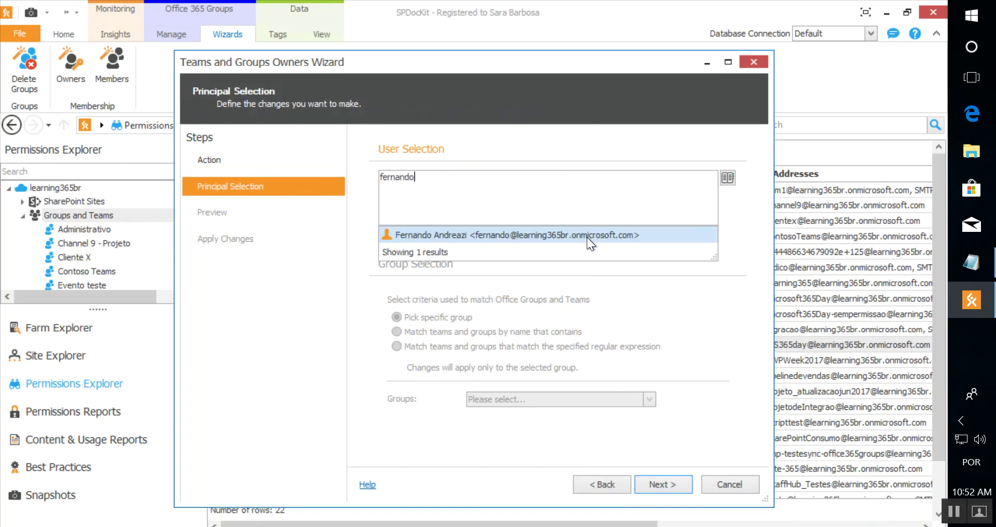
click(587, 238)
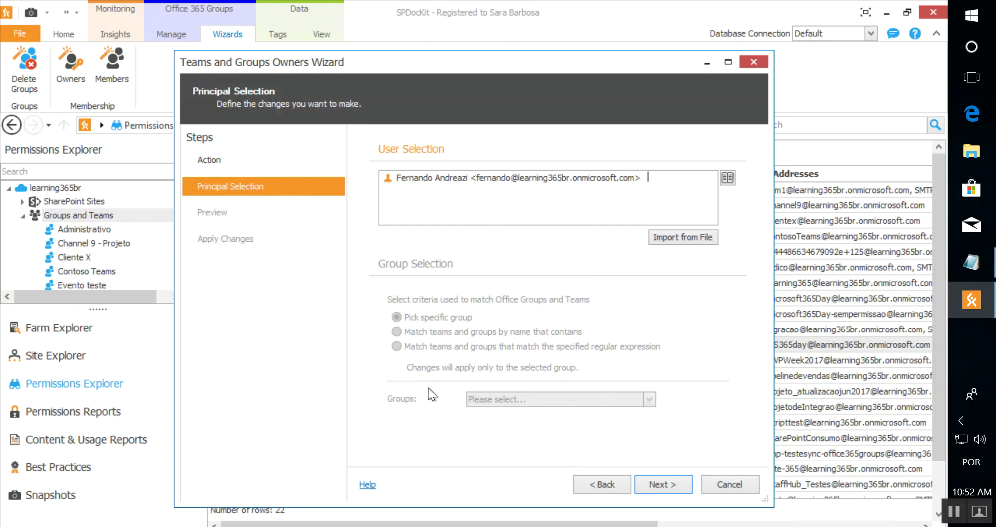
Step: Review the preview of the owner removals across all groups, apply the changes and finish the wizard
click(668, 488)
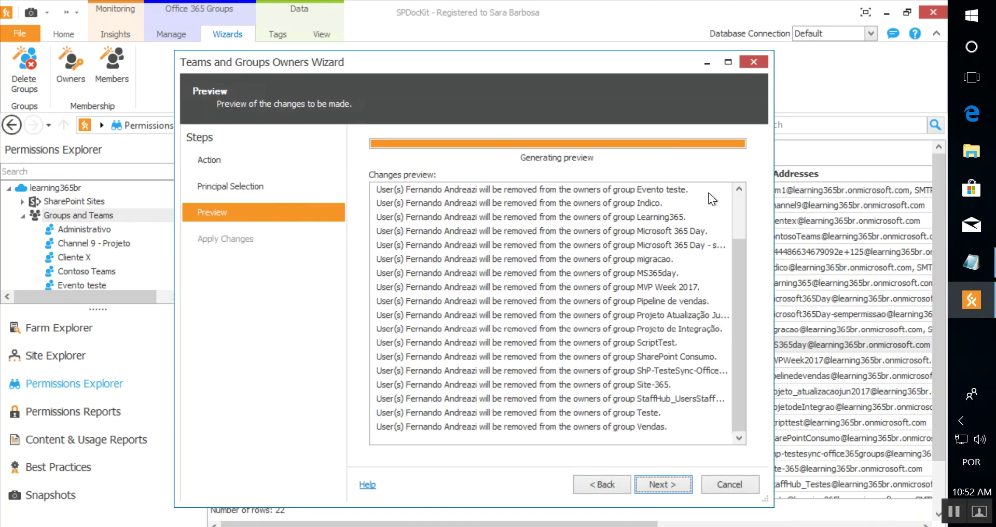
drag(737, 261, 752, 200)
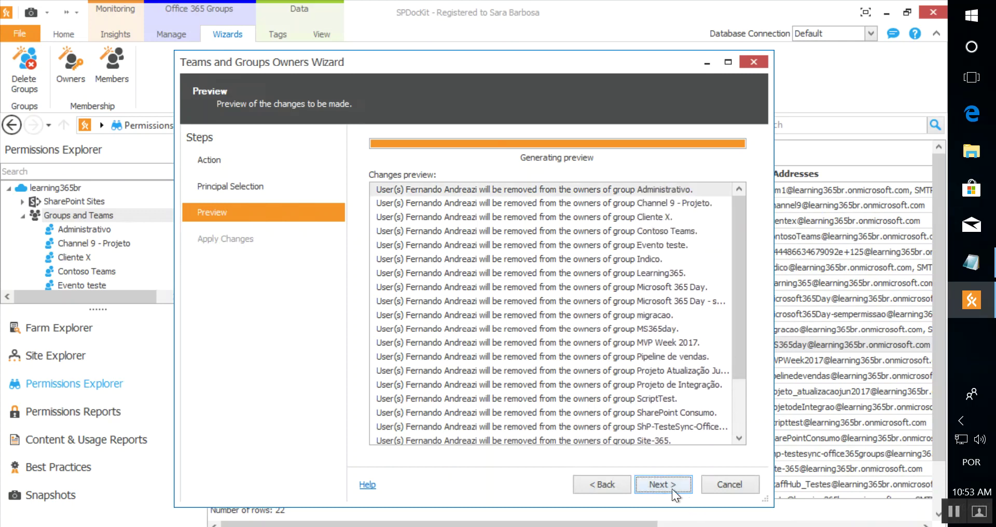
drag(743, 325, 739, 390)
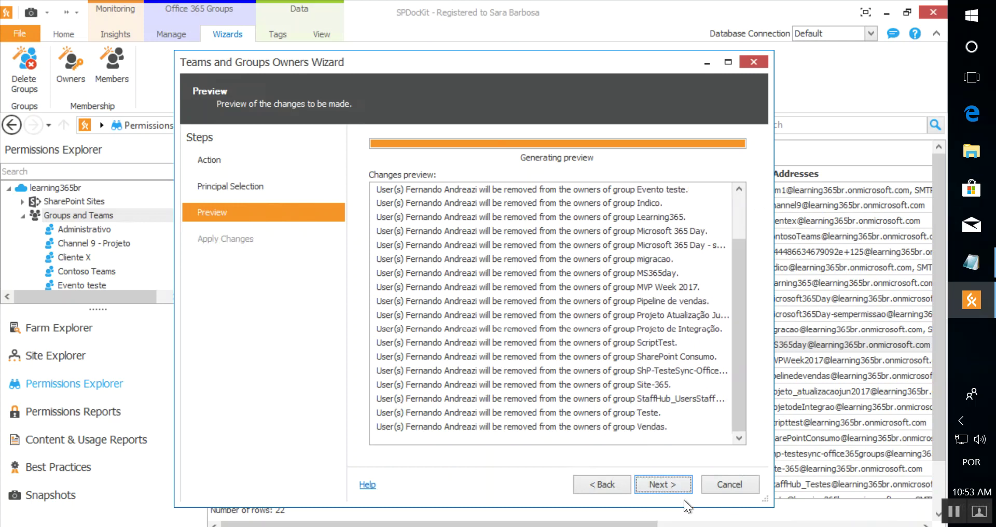
click(664, 486)
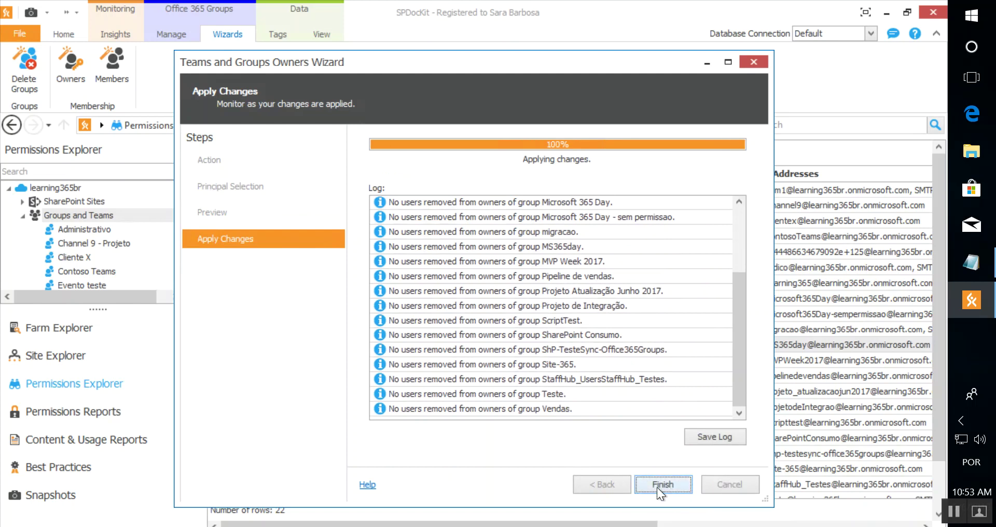
click(657, 487)
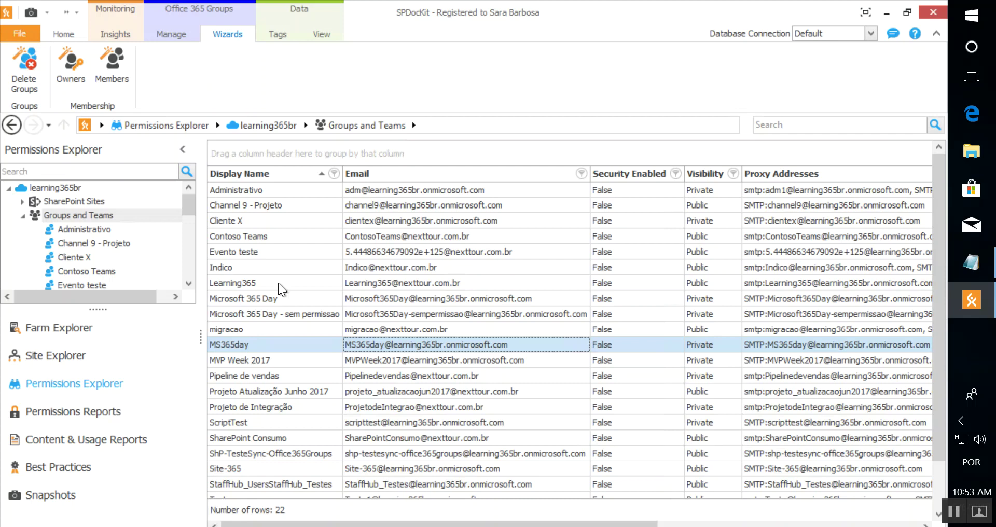
Step: Start the Teams and Groups Membership Wizard for adding users to specific groups and select the user to add
click(111, 58)
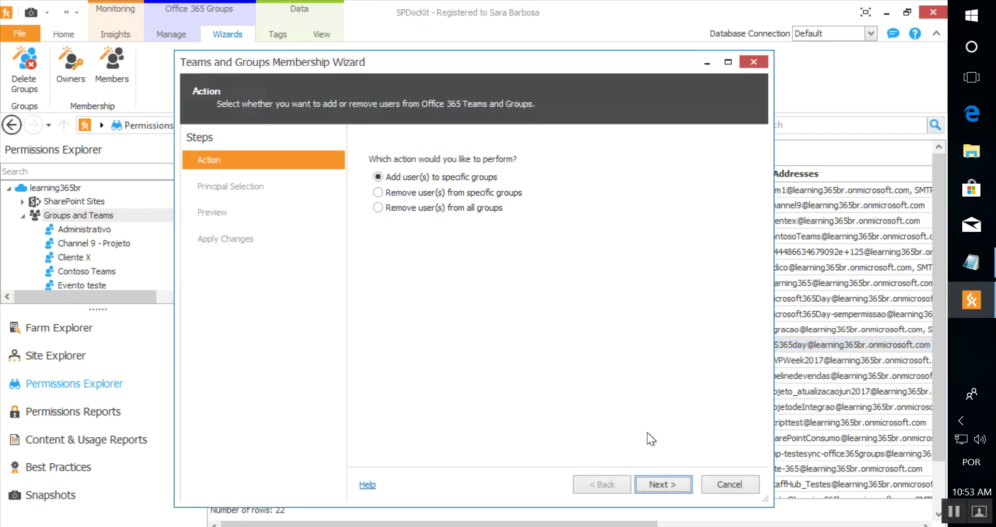
click(662, 484)
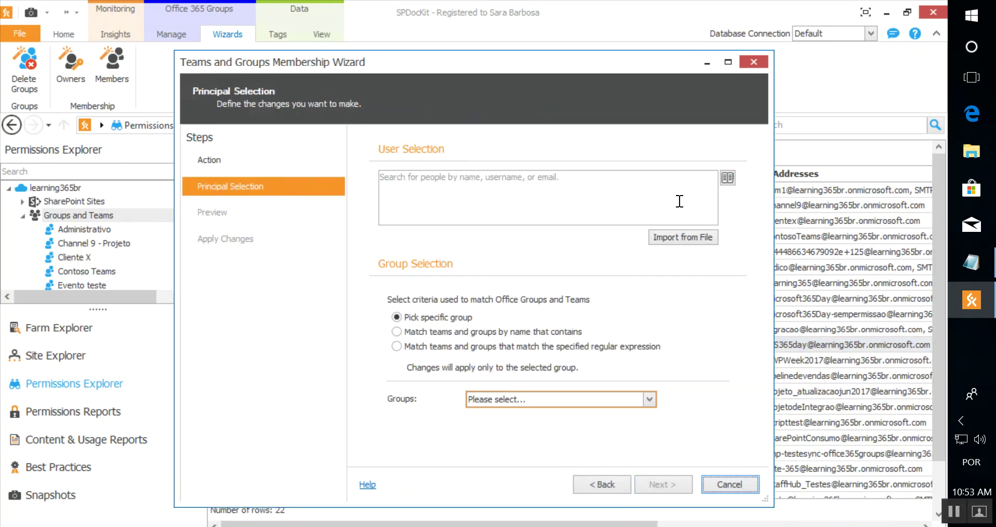
click(644, 200)
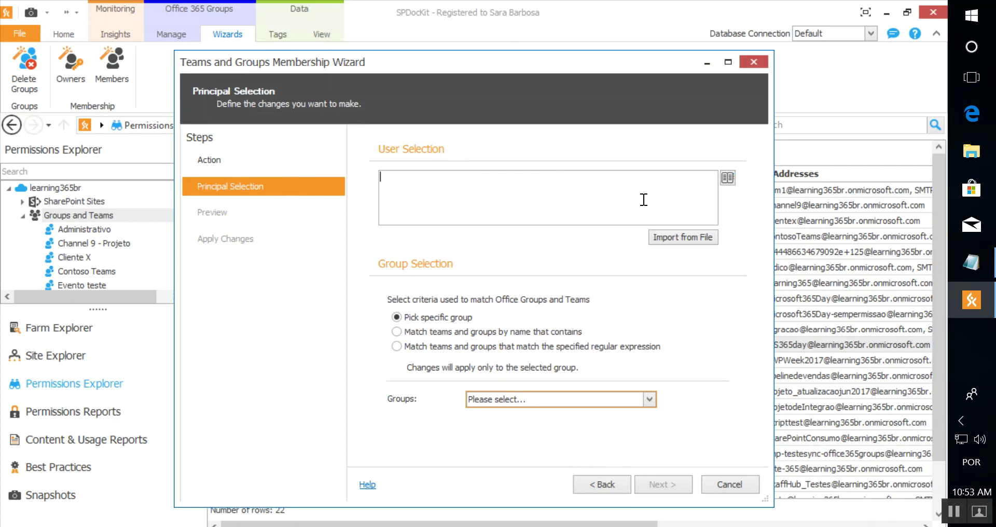
text(fernando)
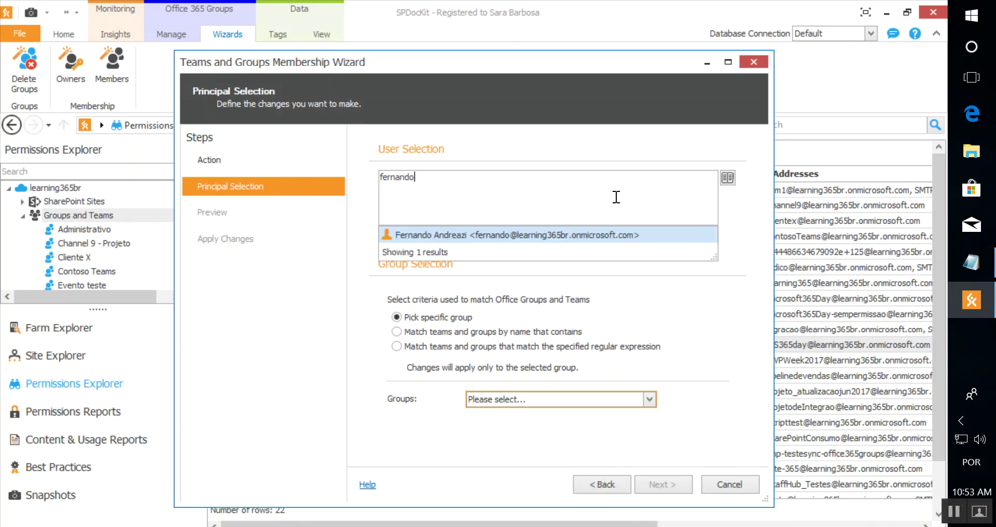
click(609, 230)
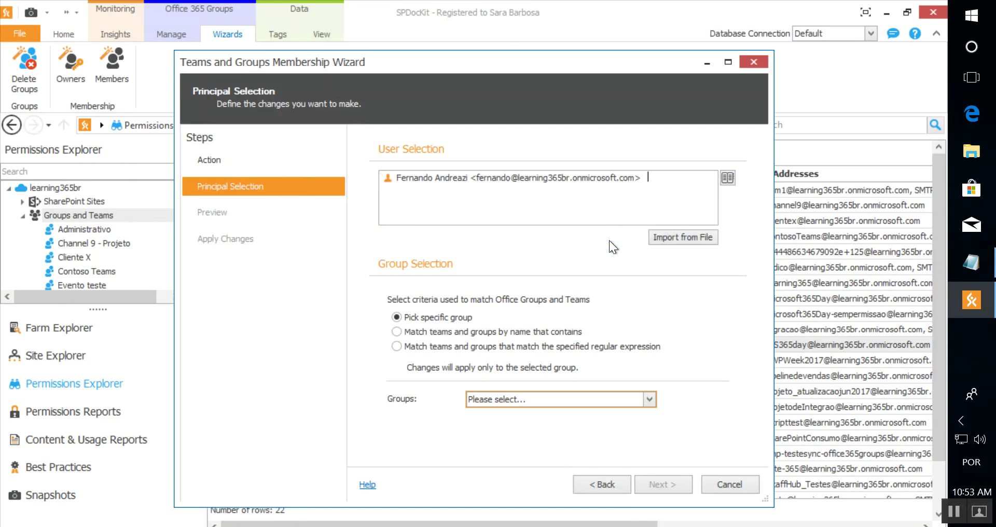
Step: Pick the groups Cliente X and Channel 9 - Projeto for the membership addition, apply the previewed changes and finish the wizard
click(650, 400)
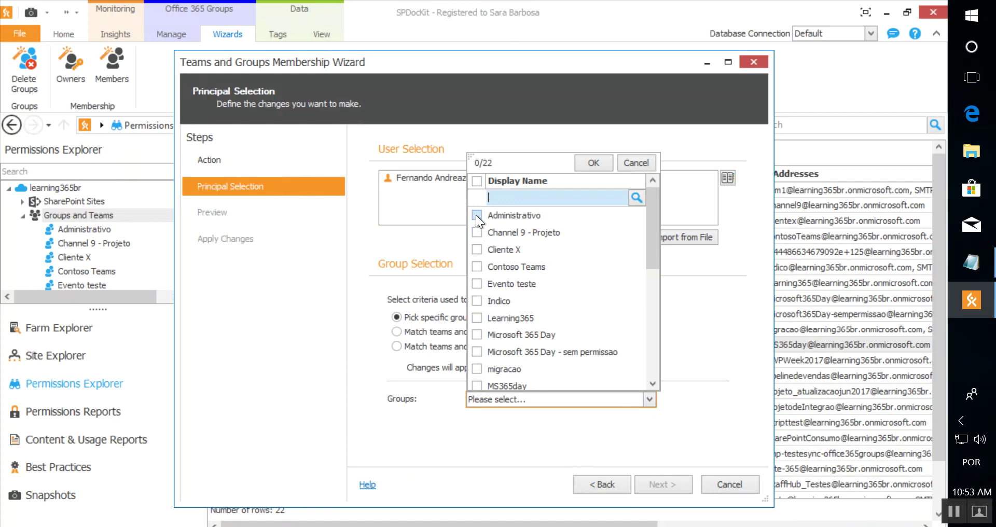
click(477, 252)
click(481, 235)
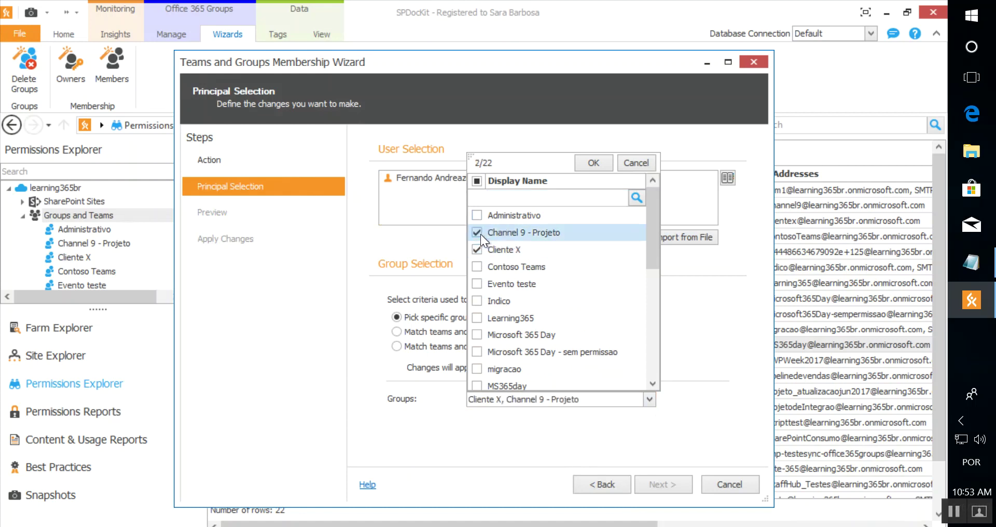
click(733, 394)
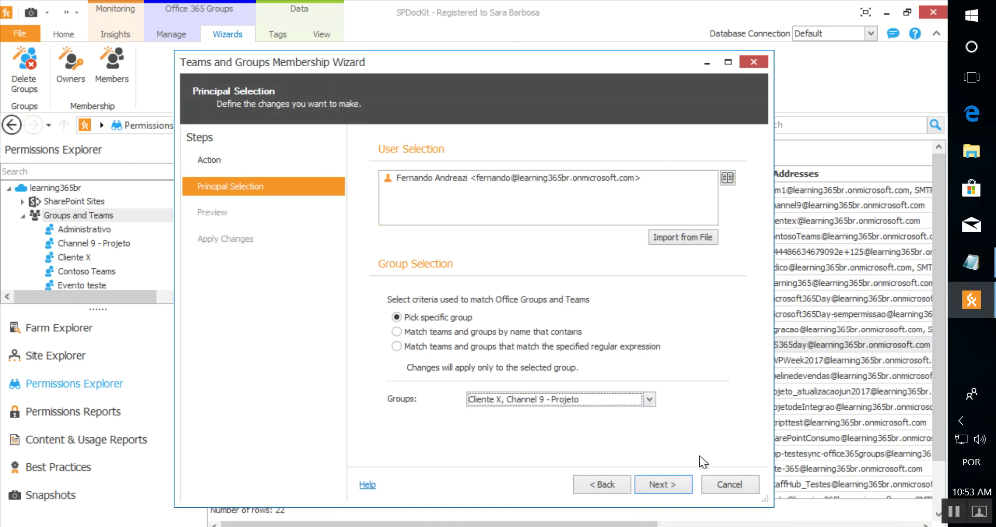
click(667, 482)
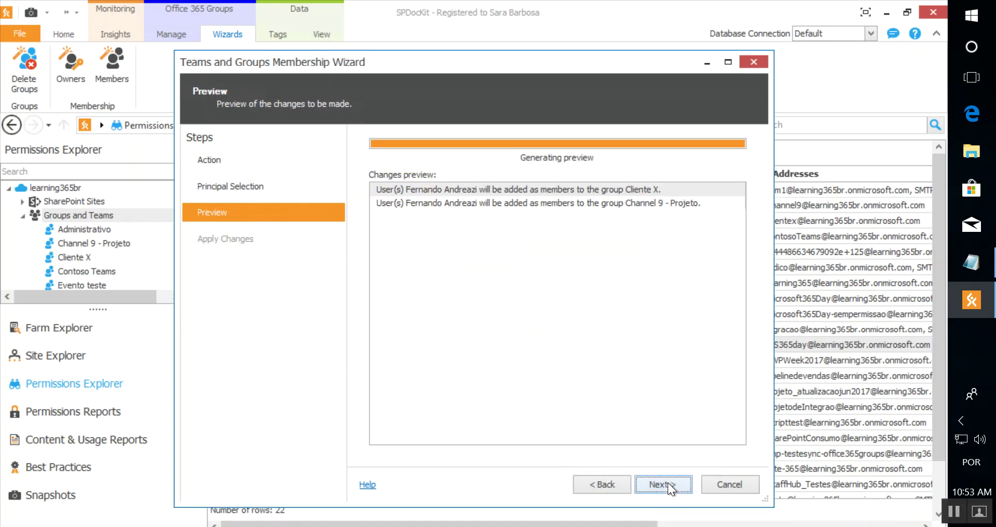
click(683, 490)
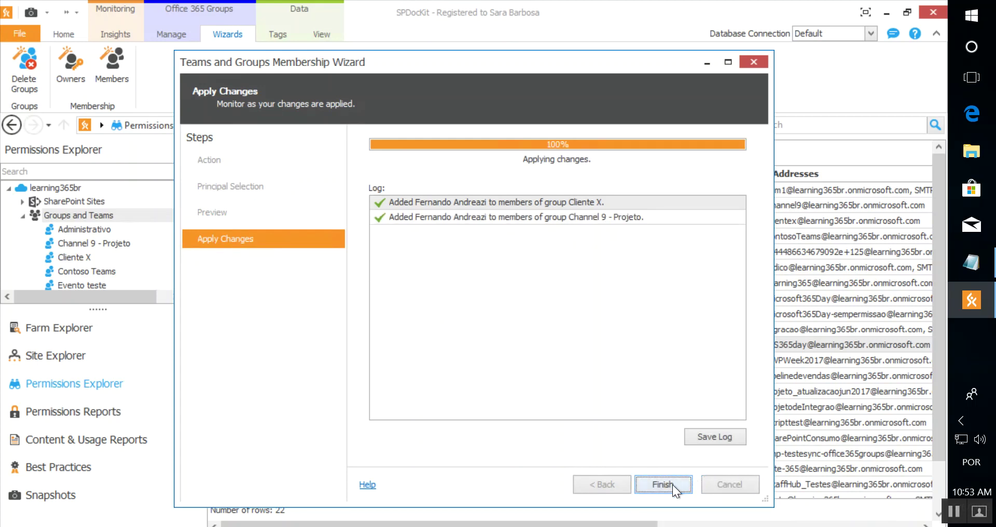
click(673, 484)
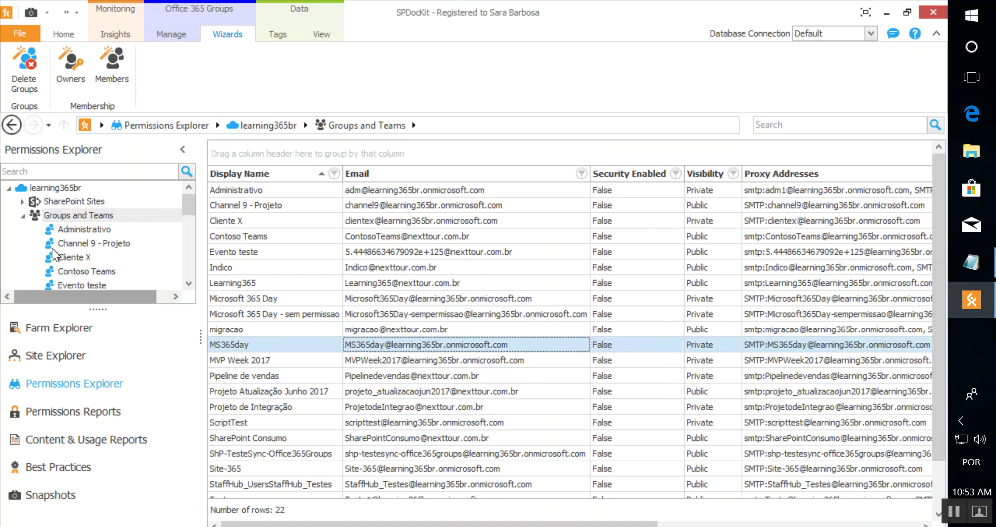
Step: Check the member lists of Channel 9 - Projeto and Cliente X for the added user
click(73, 242)
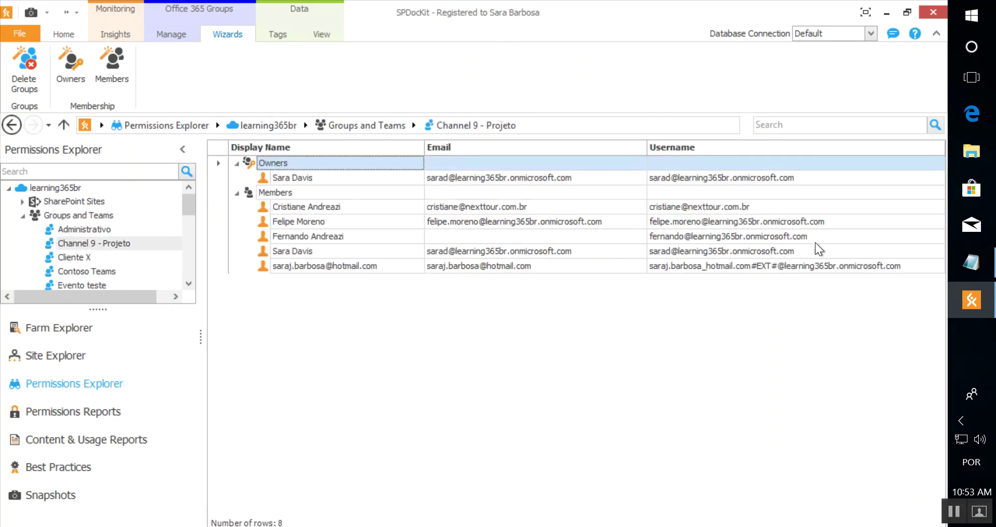
click(817, 236)
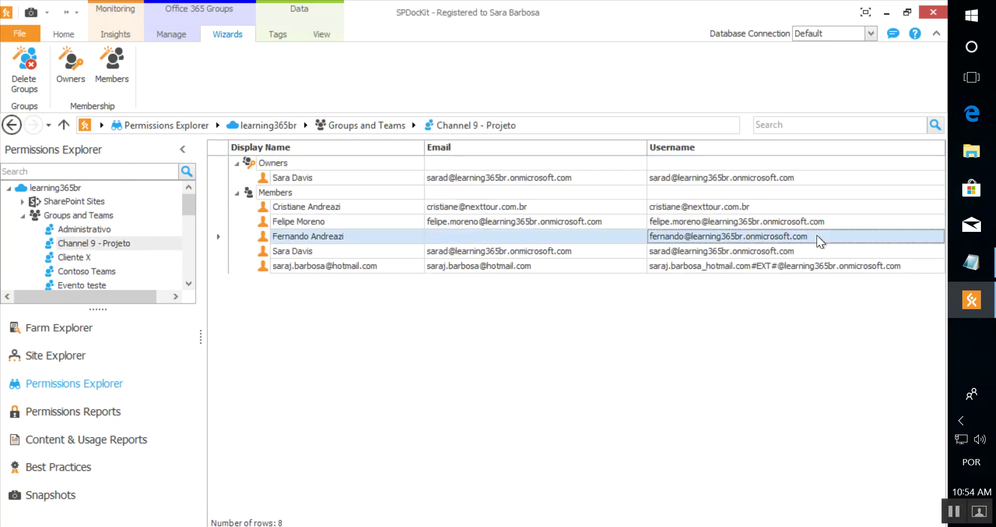
click(74, 256)
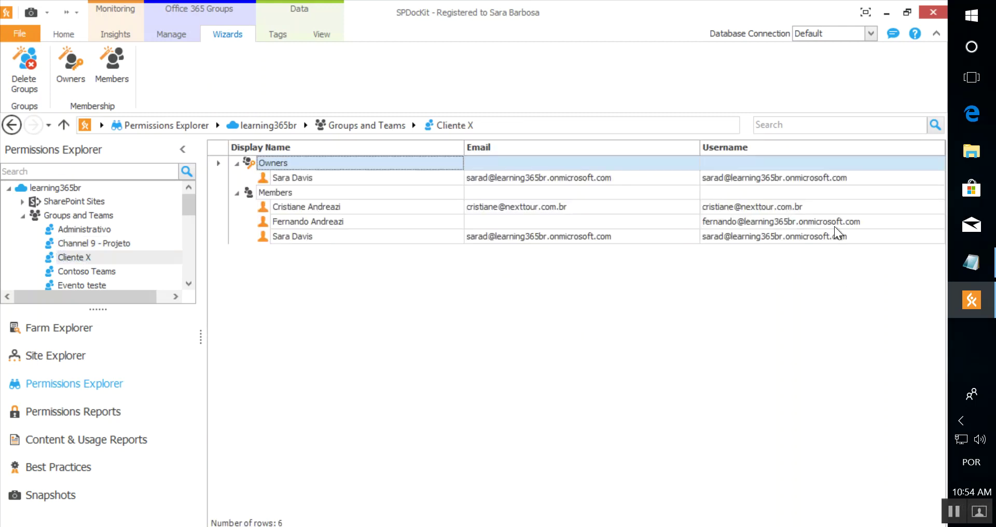
click(840, 223)
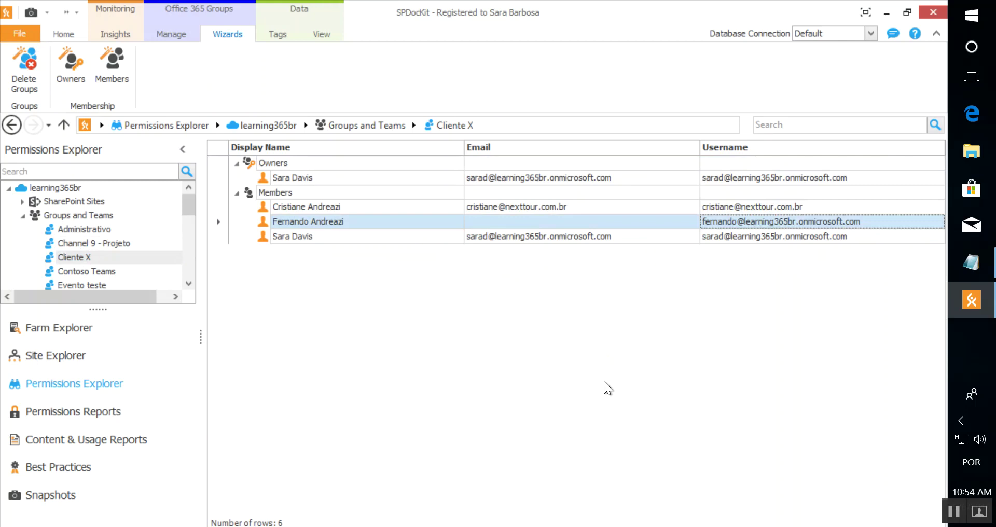
Step: From the Groups and Teams overview, bulk-delete all groups whose name contains "tes" with the Delete Teams and Groups Wizard
click(71, 216)
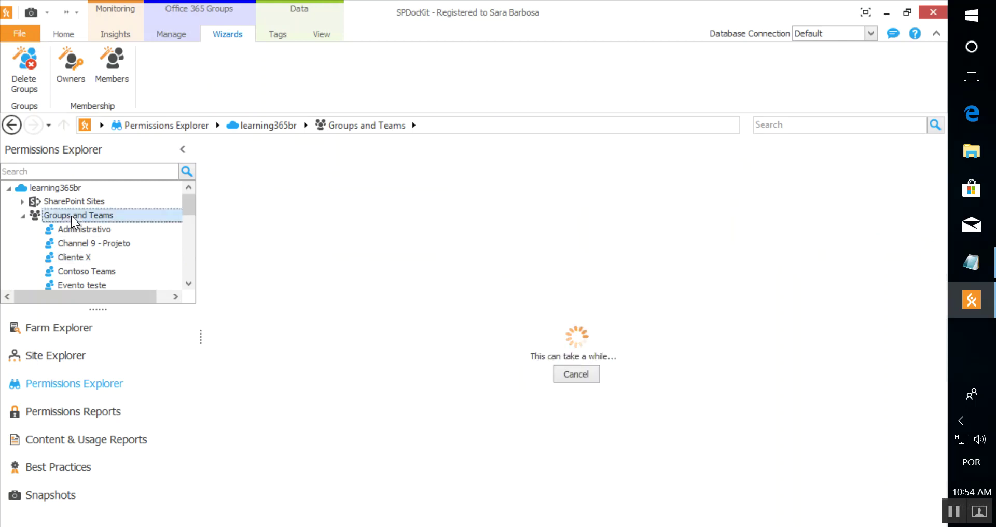
click(26, 71)
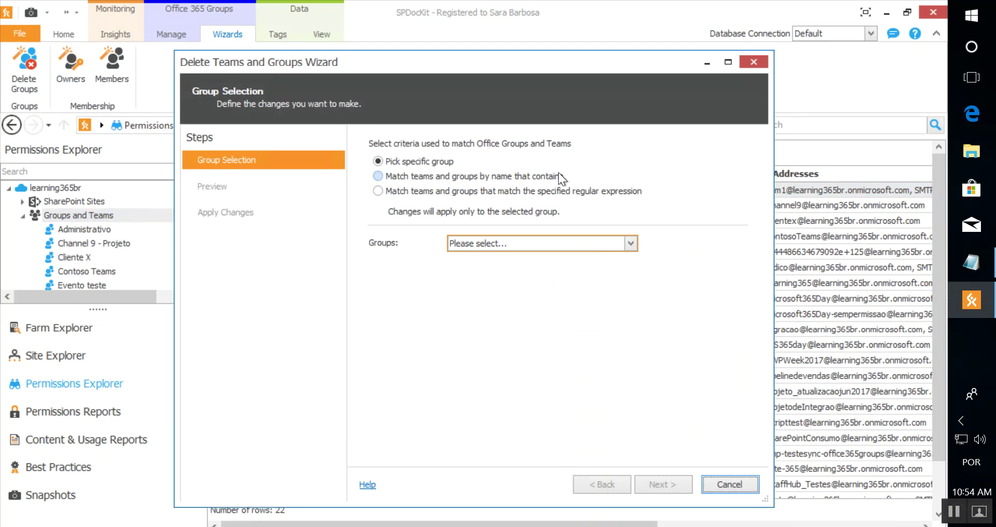
click(558, 175)
click(541, 247)
text(tes)
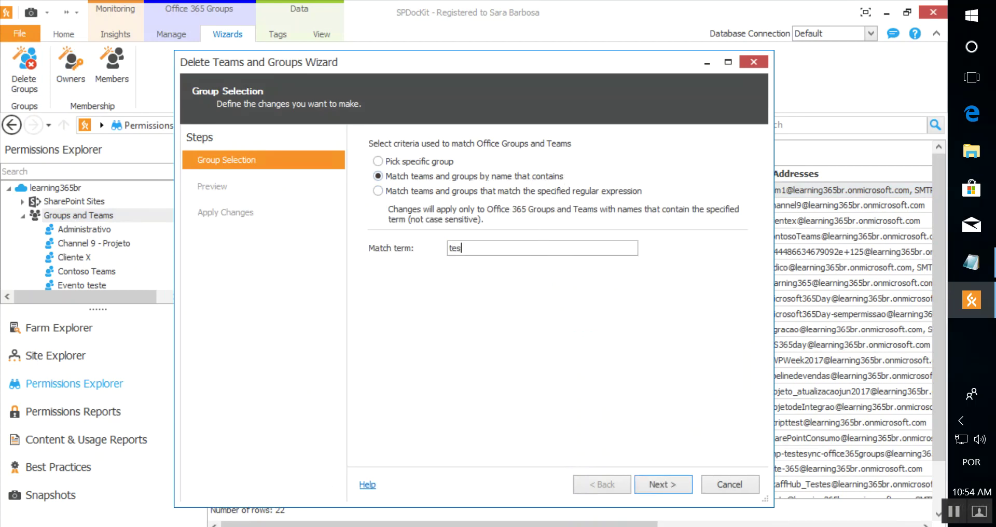
click(664, 485)
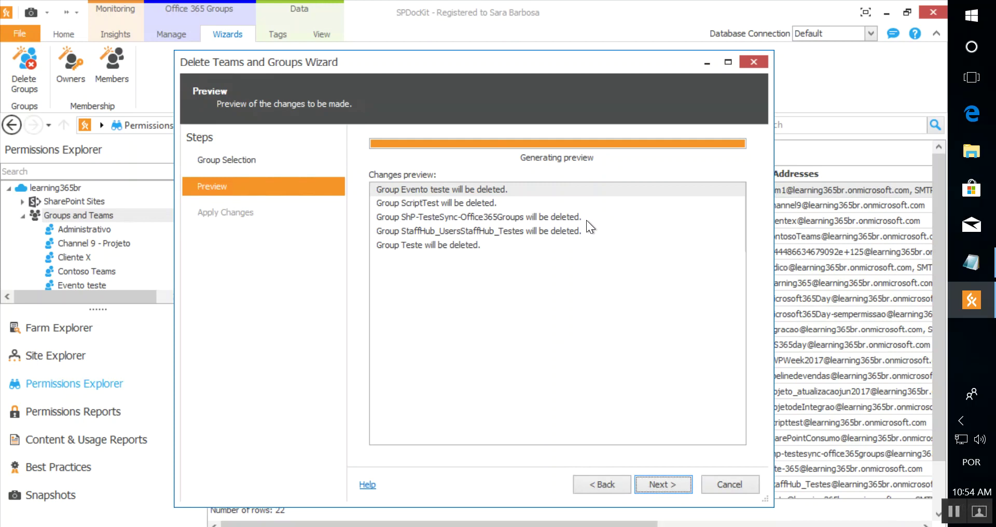
click(682, 485)
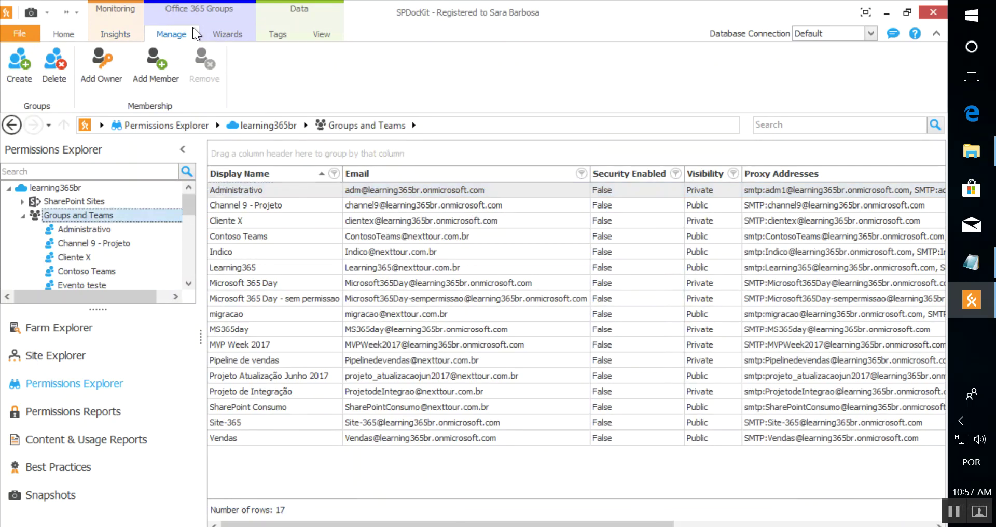
Step: Create a public Office 365 group named SPDocKit-video with group ID spdockit-video, an empty description and the intended user as owner
click(19, 67)
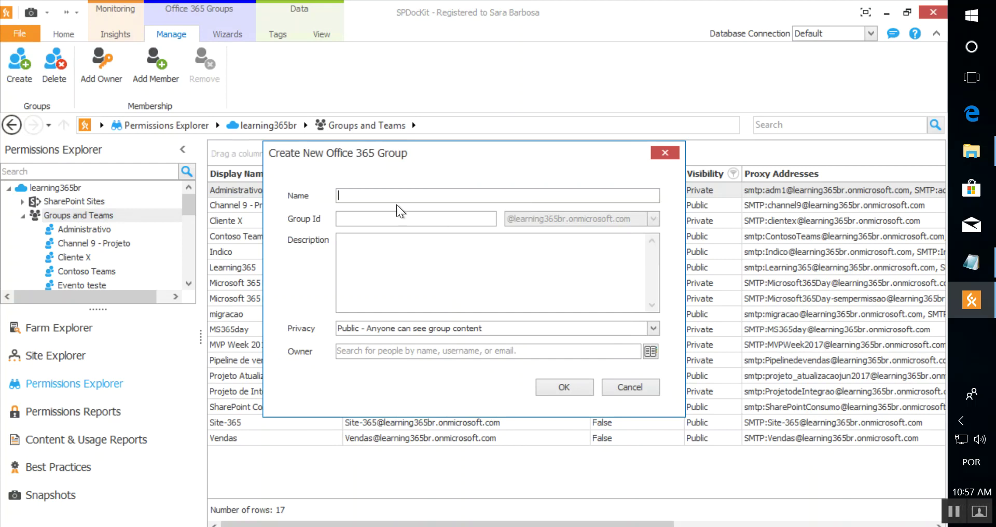
text(SPDocKit-video)
click(358, 217)
click(458, 256)
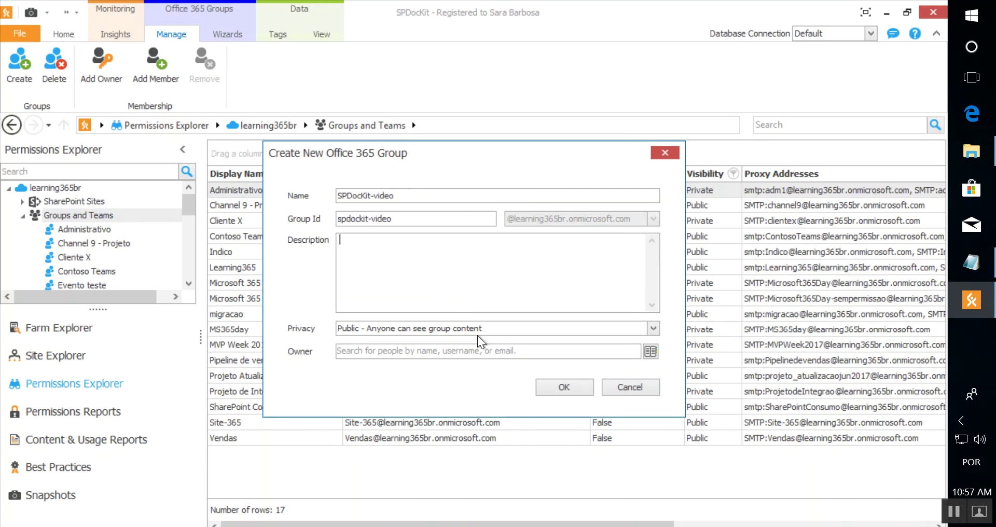
click(467, 325)
click(478, 310)
click(580, 352)
text(sara)
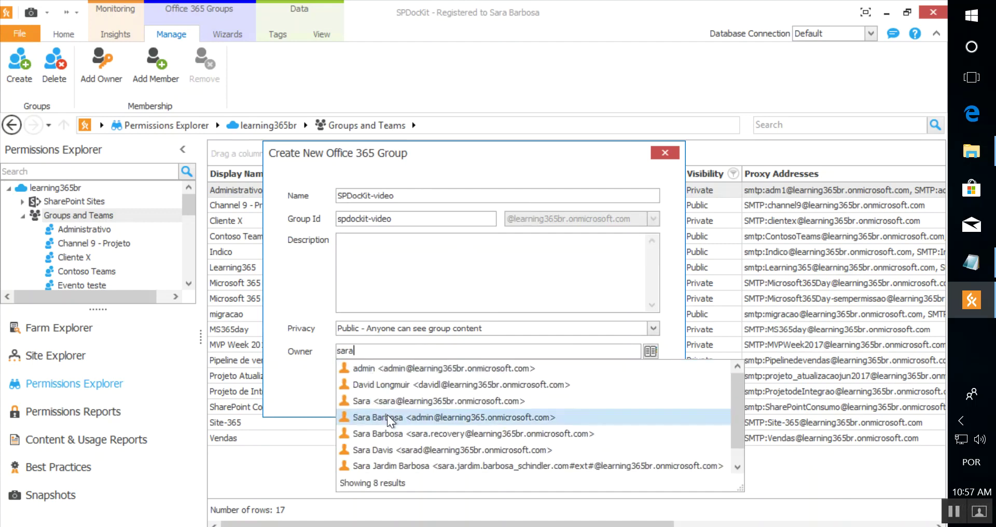
click(400, 450)
click(574, 392)
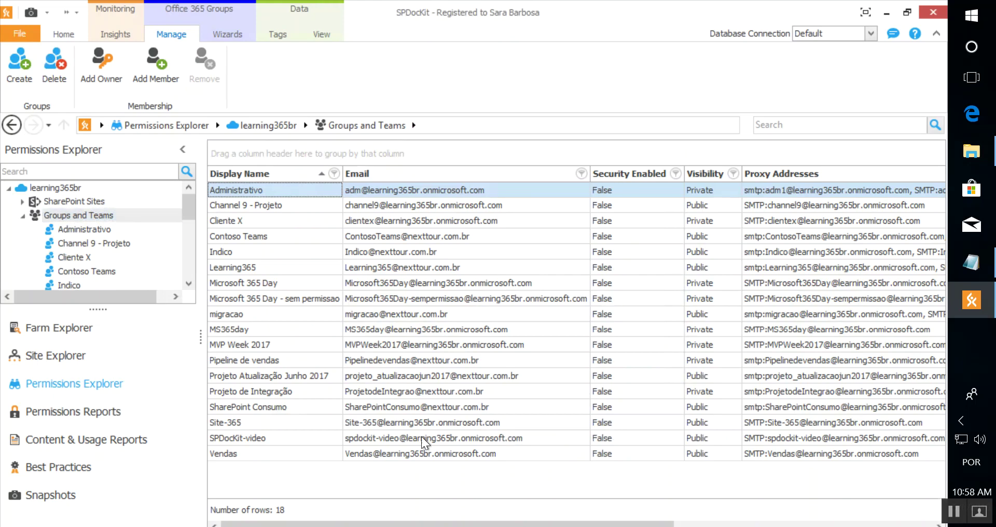
Step: Locate the SPDocKit-video group in the group list and explorer tree, and open it to check its owners and members
click(335, 440)
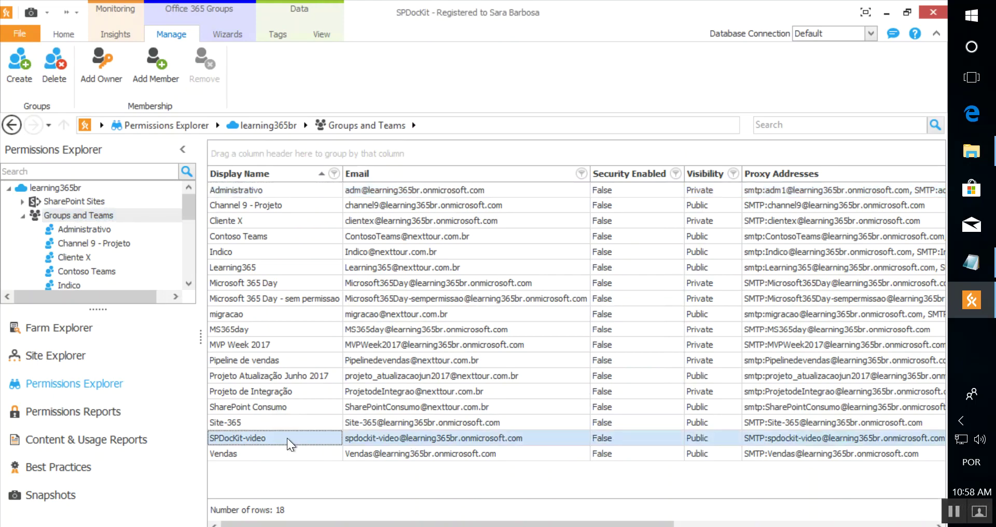
scroll(70, 234, down, 5)
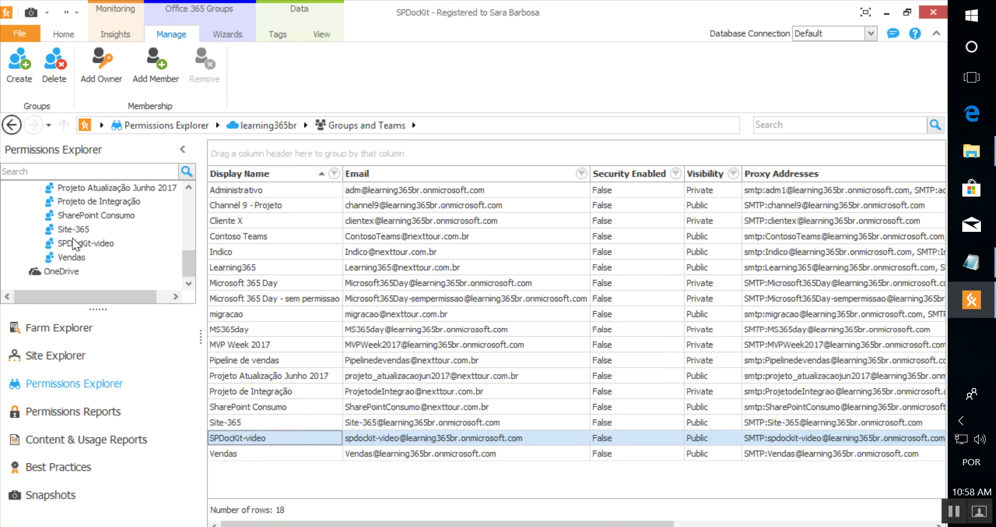
click(82, 241)
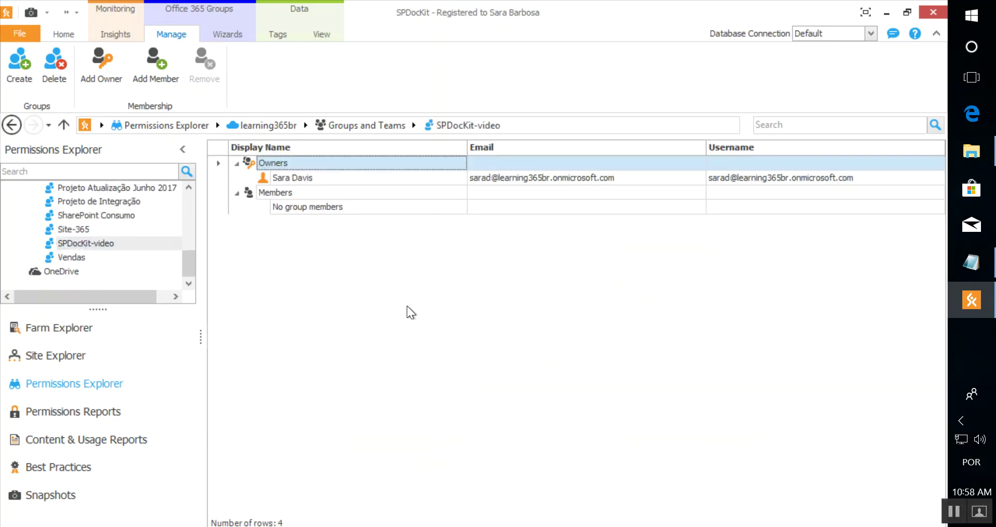